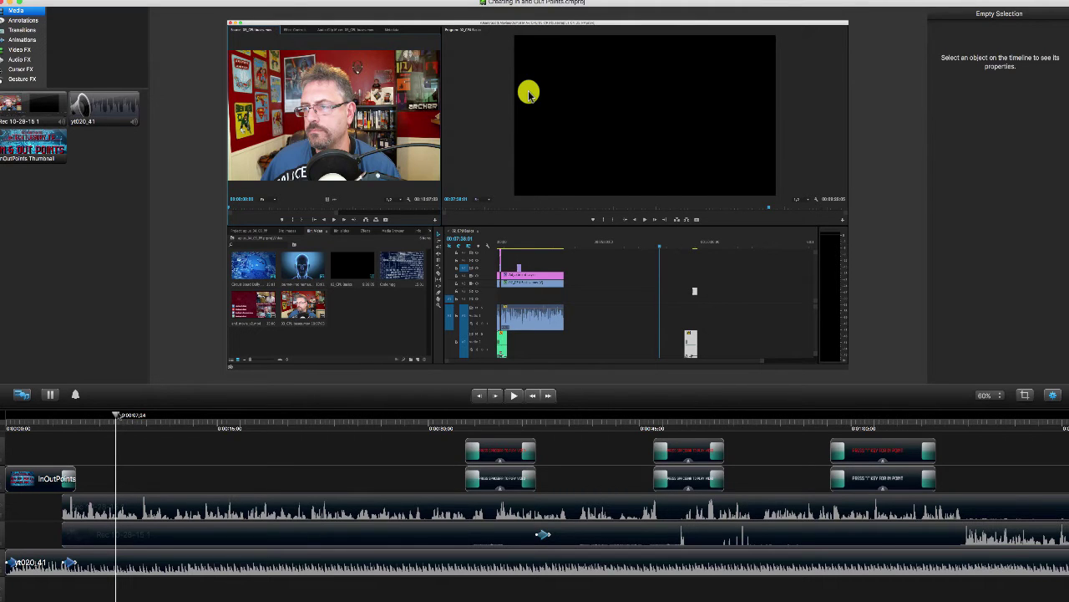
- Play the timeline from the very beginning through the InOutPoints title to hear the existing music fade
left_click_drag(117, 415, 6, 415)
key("space")
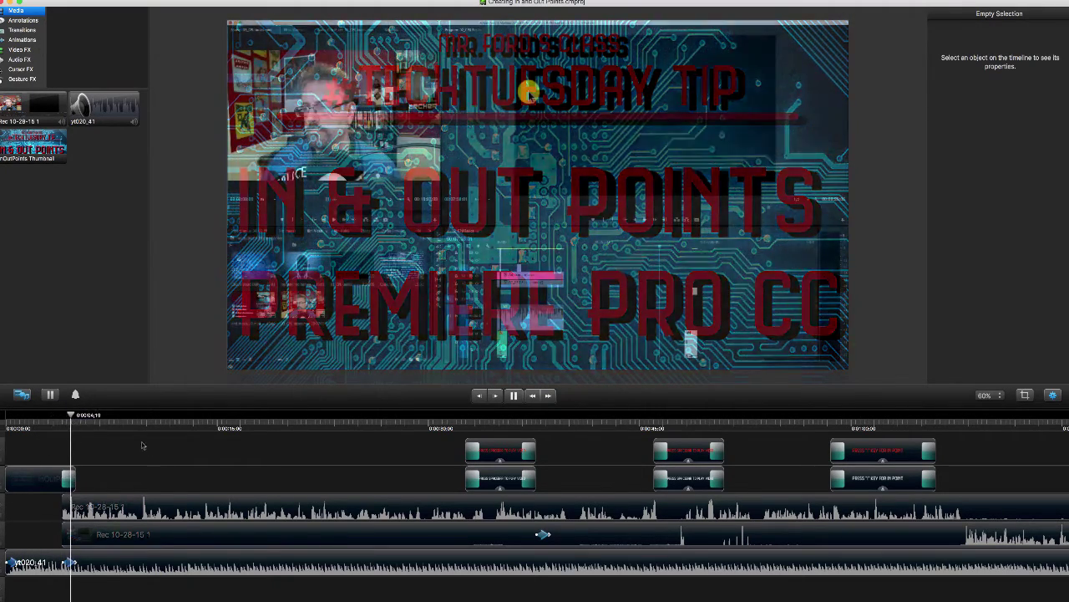
key("space")
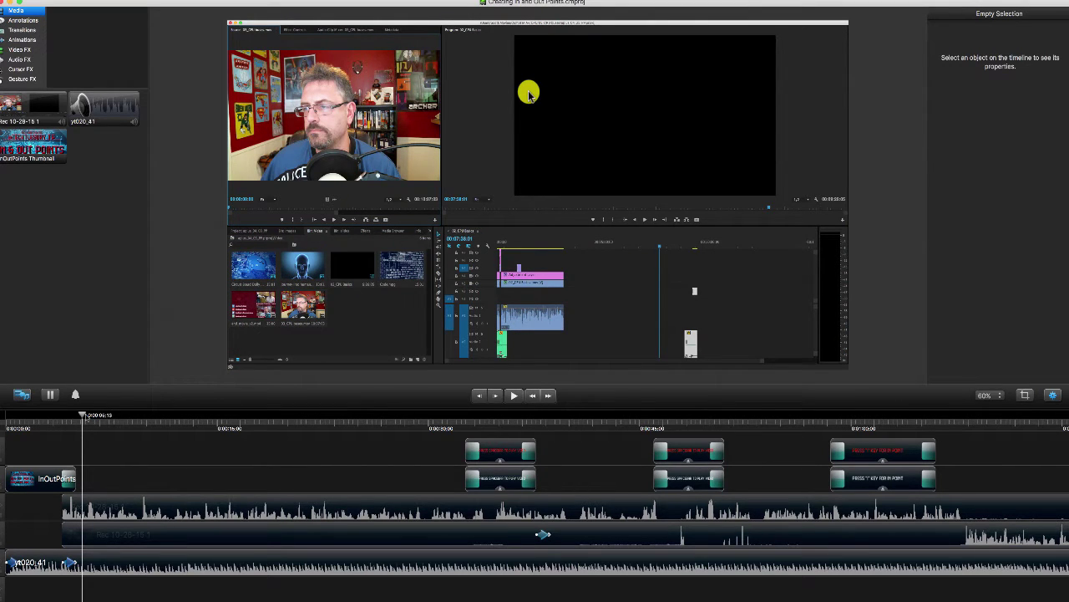
- Set the volume of the yt020_41 music clip to 100% for the section after the title
left_click(123, 566)
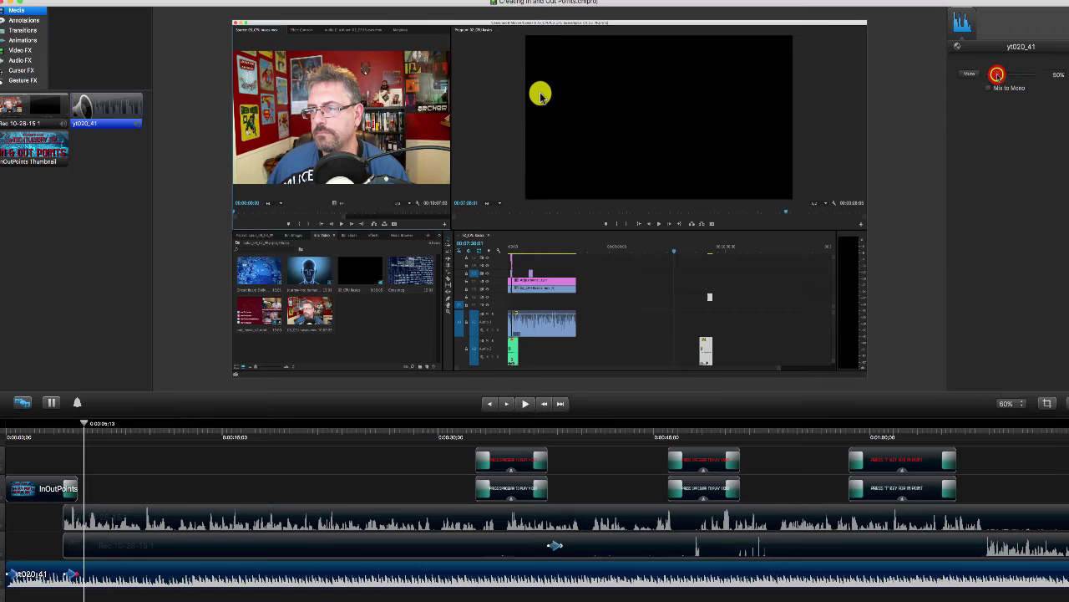
mouse_move(997, 72)
left_mouse_down()
mouse_move(1046, 76)
mouse_move(1024, 74)
left_mouse_up()
left_click(1047, 75)
left_click(1049, 75)
type("1")
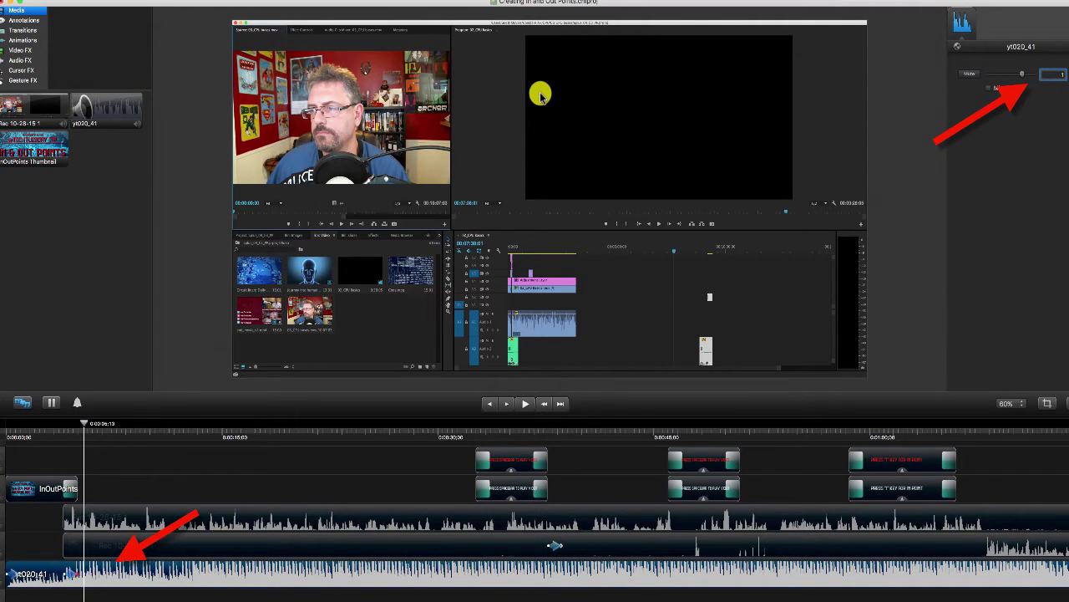
type("00")
- Play the timeline from the start to about seven seconds to hear the music under the narration
left_click(84, 424)
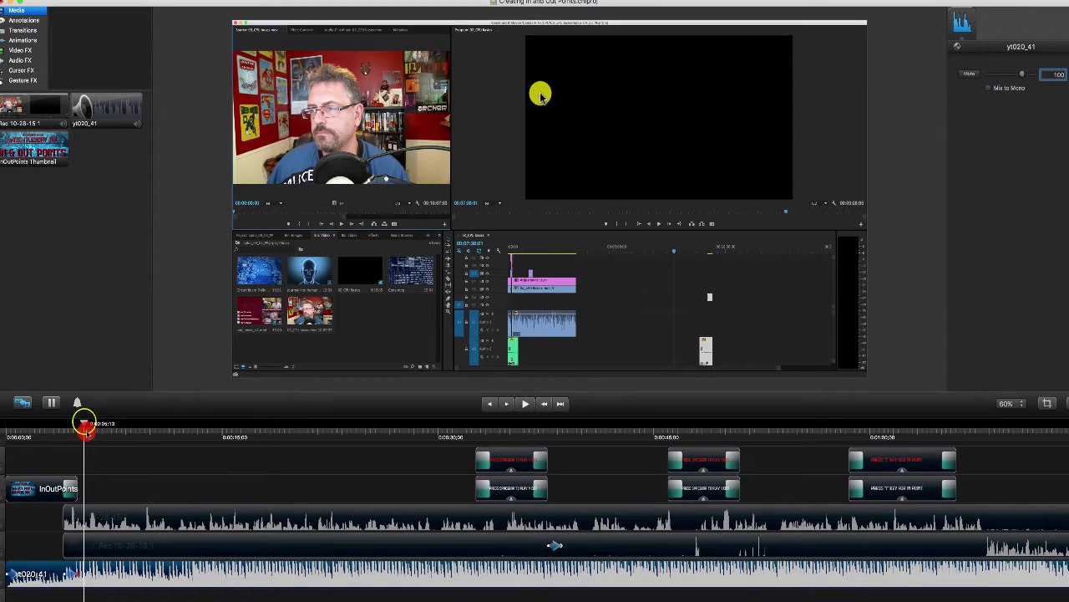
left_click_drag(85, 425, 7, 424)
left_click(149, 474)
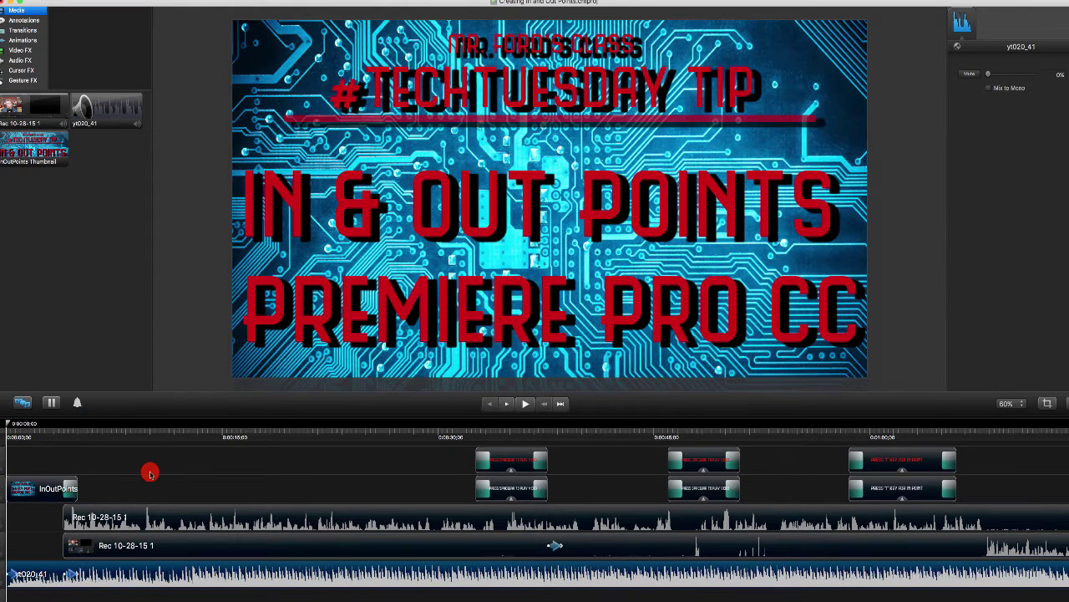
key("space")
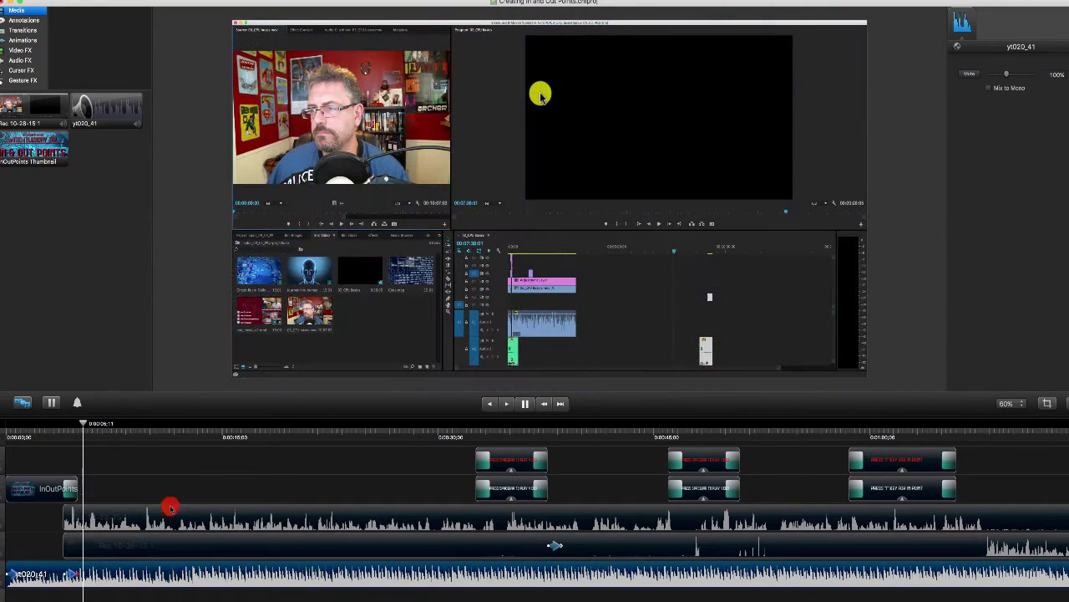
left_click(524, 402)
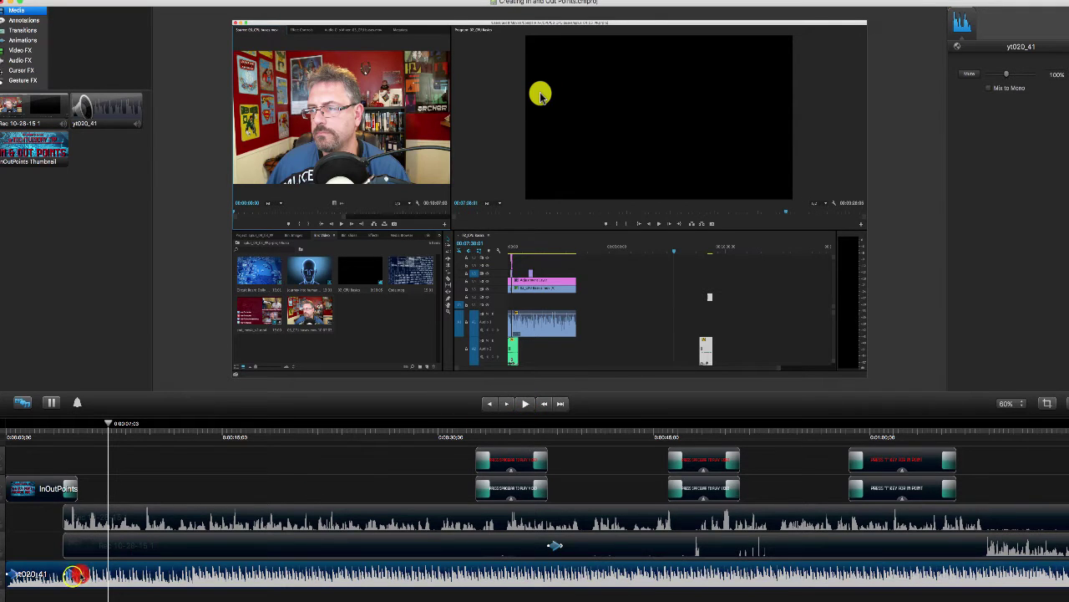
- Delete the existing audio actions from the yt020_41 music clip and show the available audio effects
left_click(25, 575)
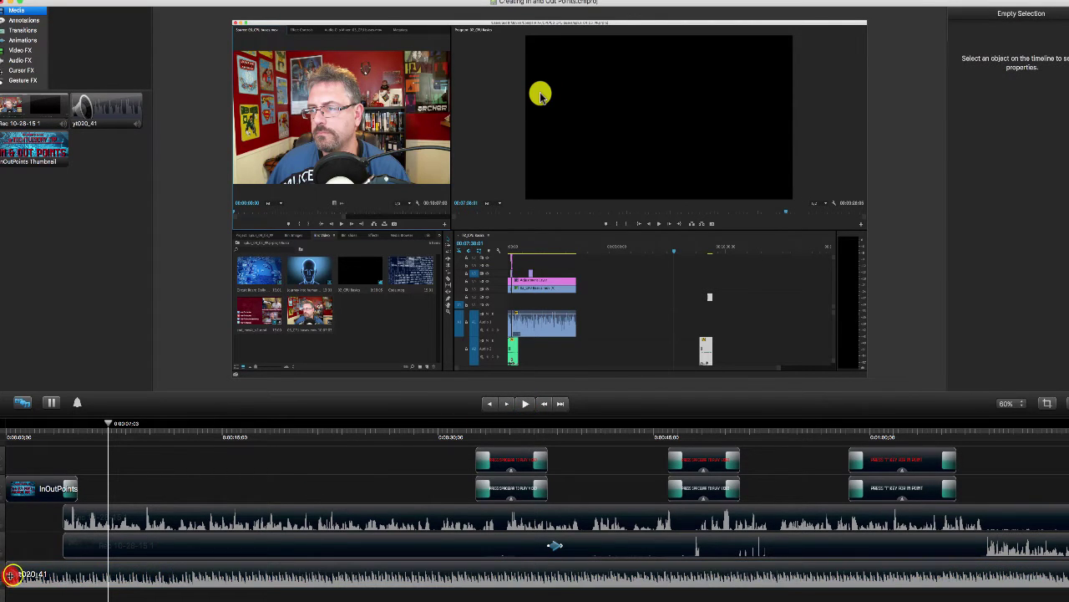
key("Delete")
left_click(64, 420)
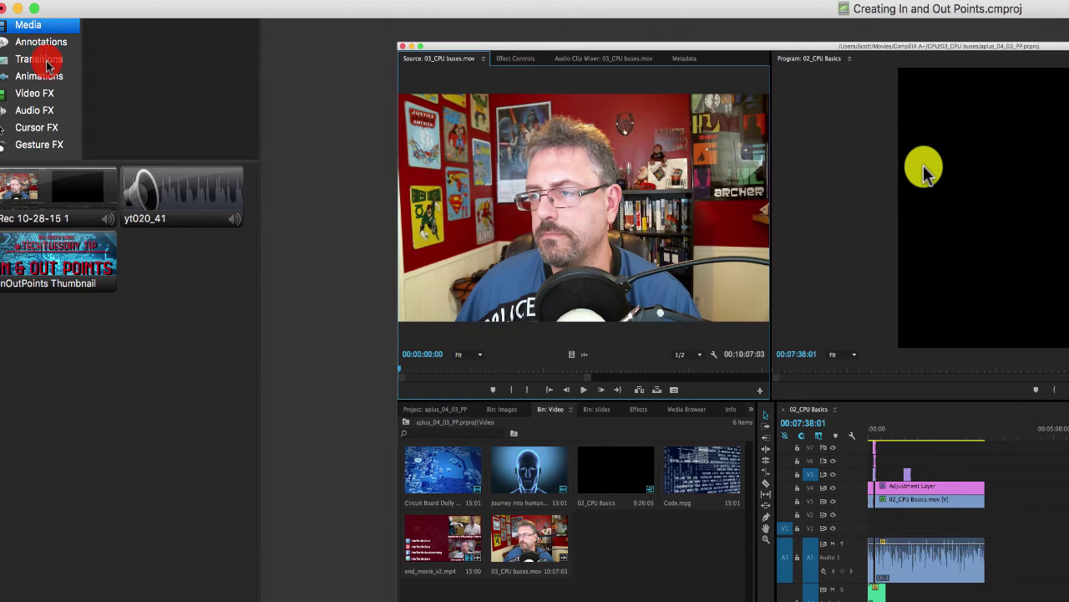
left_click(33, 111)
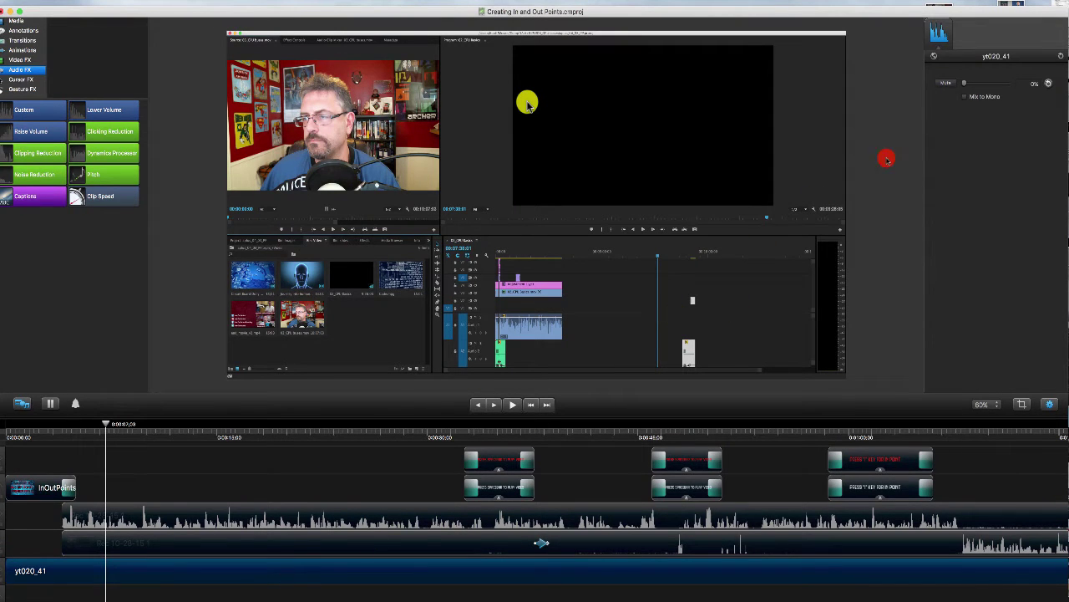
- Raise the yt020_41 music clip's volume to 250% and play a short section to hear it
left_click_drag(964, 84, 1013, 87)
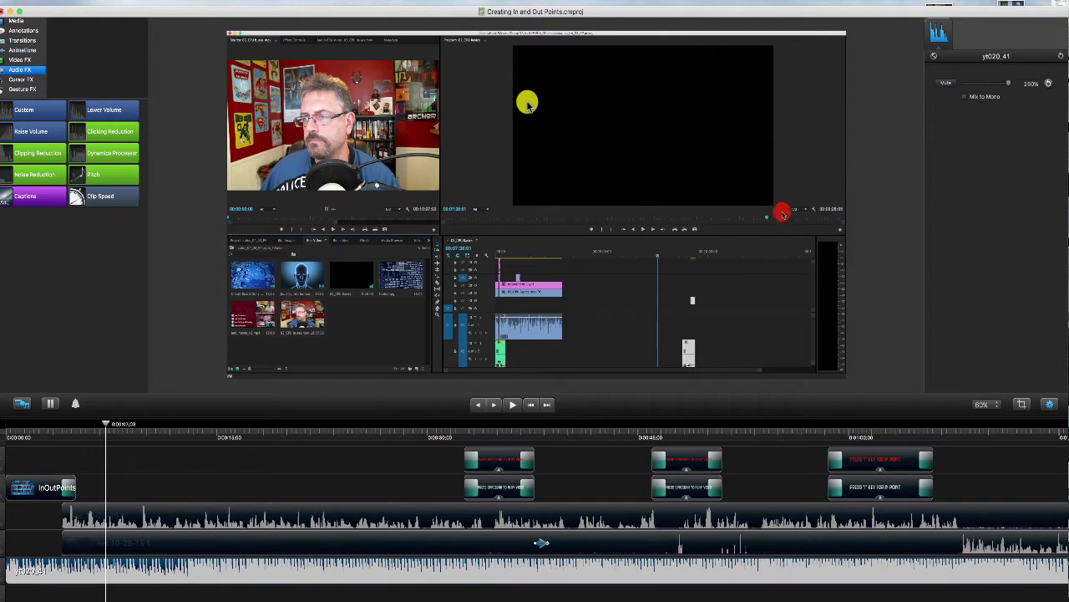
key("space")
key("space")
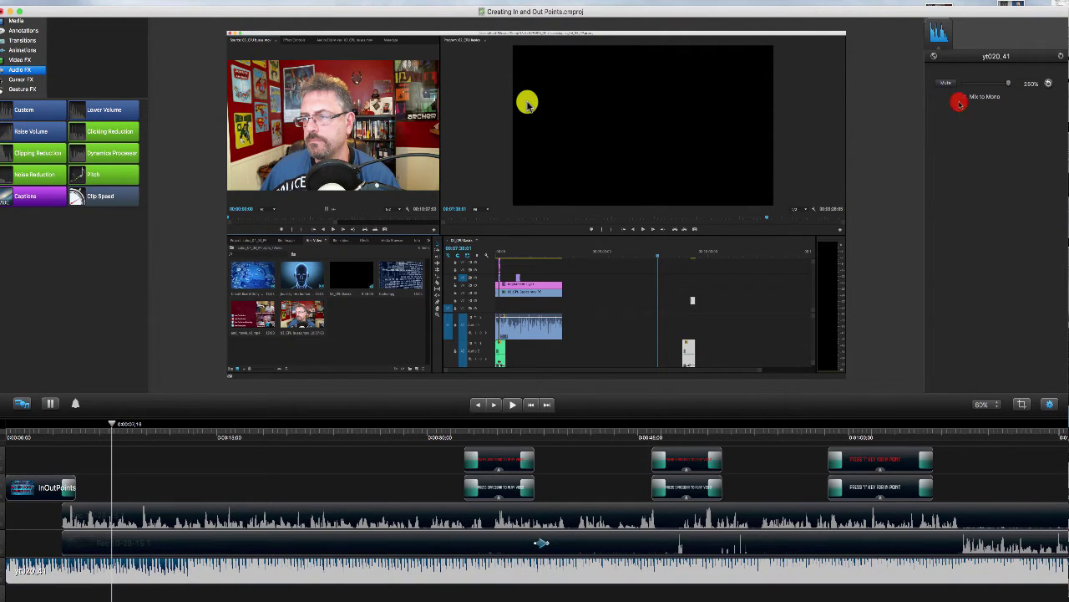
- Lower the yt020_41 music clip's volume to about 190% and play a short section to hear it
left_click_drag(1008, 83, 1000, 83)
left_click(1022, 84)
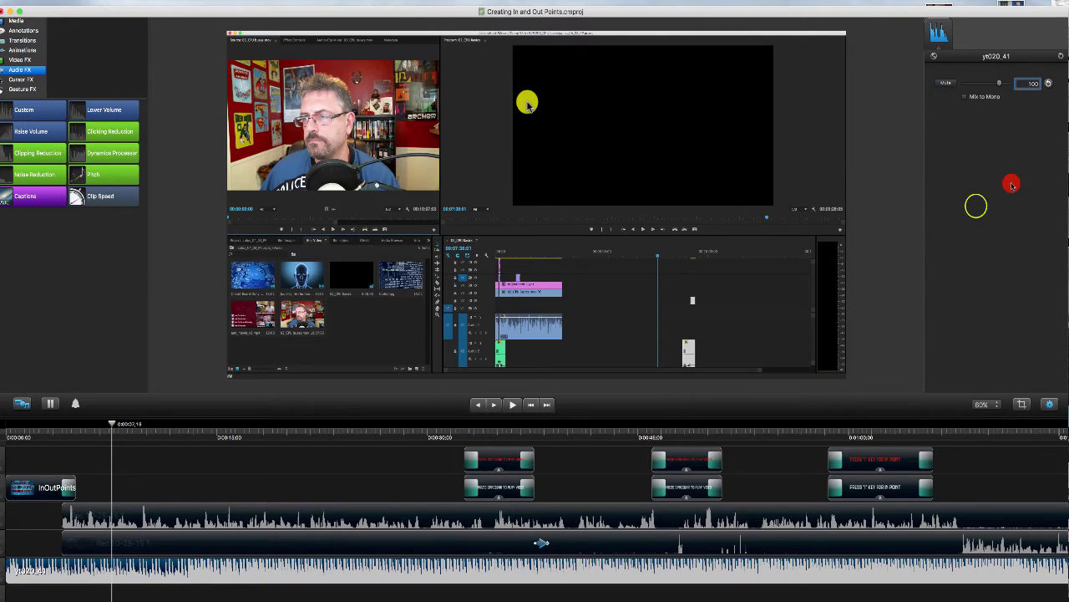
left_click(119, 565)
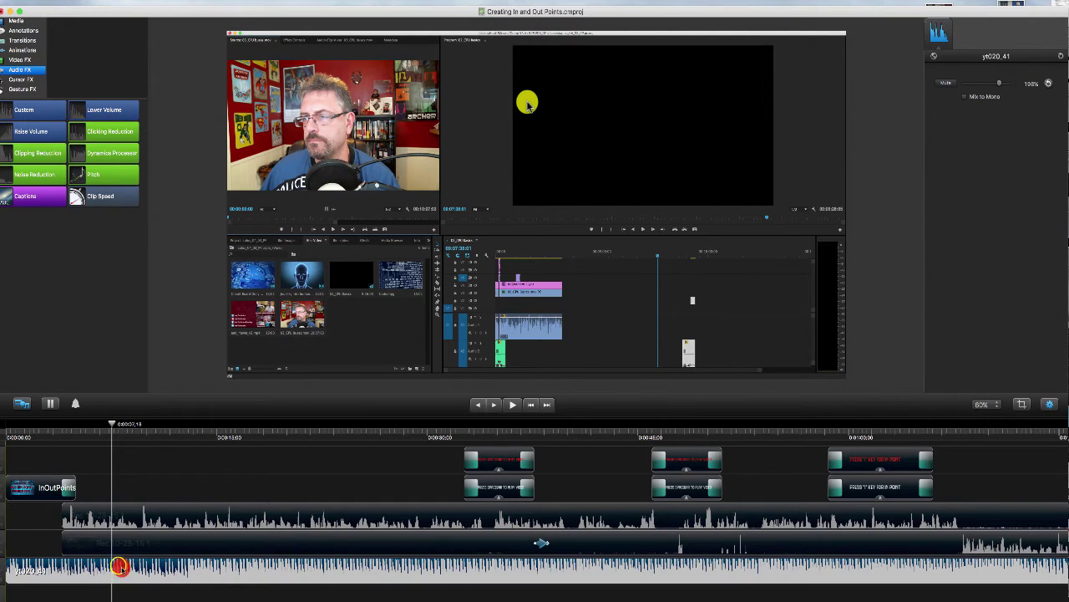
key("space")
key("space")
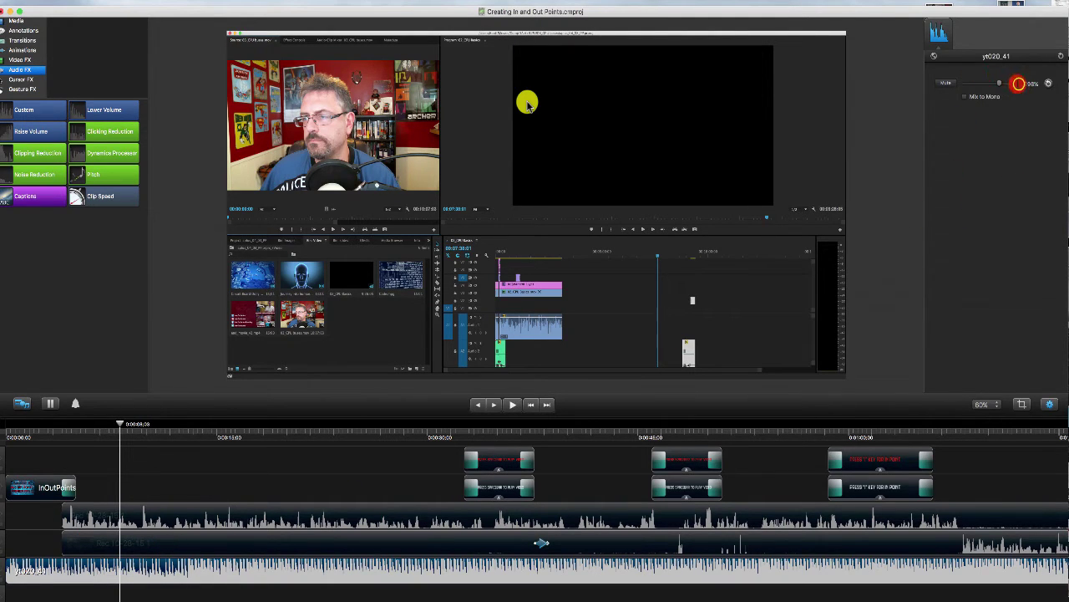
- Set the yt020_41 music clip's volume to 80% and move the playhead to 0:00:09;02
left_click_drag(1019, 84, 980, 84)
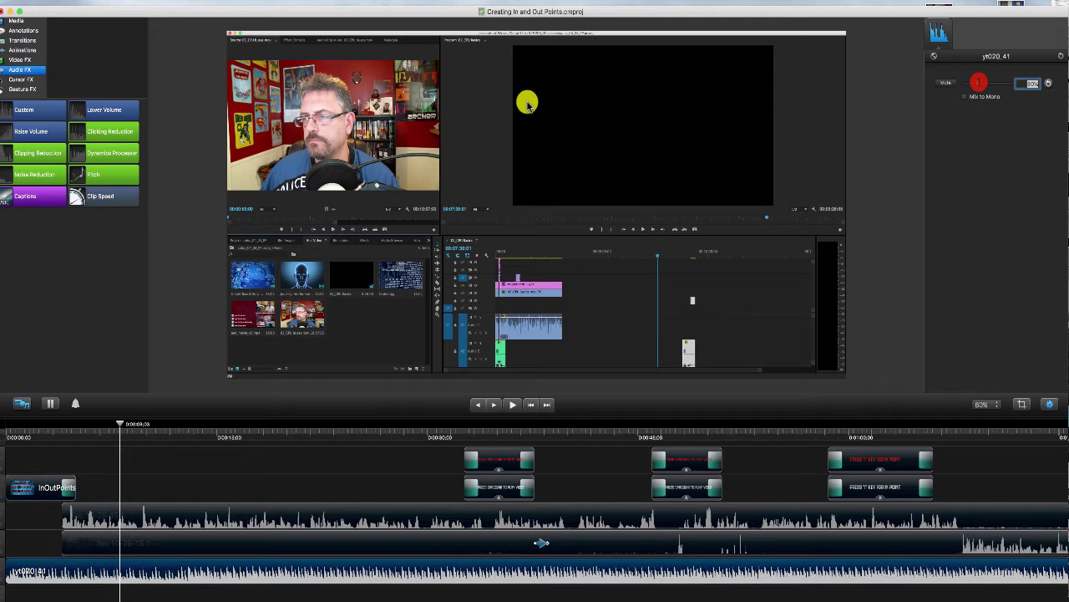
left_click(118, 424)
left_click_drag(117, 424, 85, 436)
left_click(7, 425)
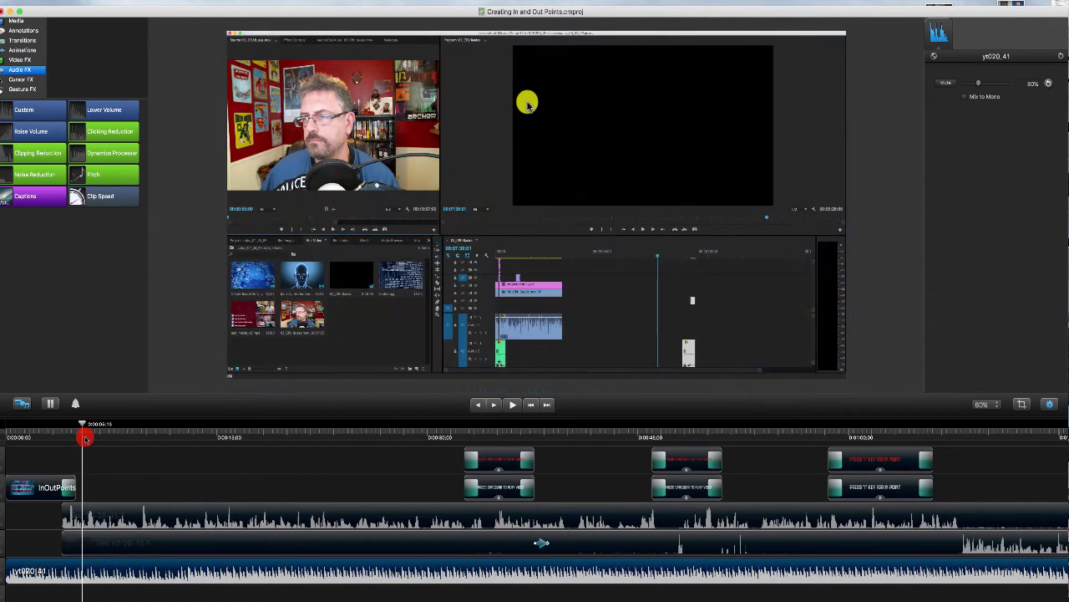
left_click(82, 422)
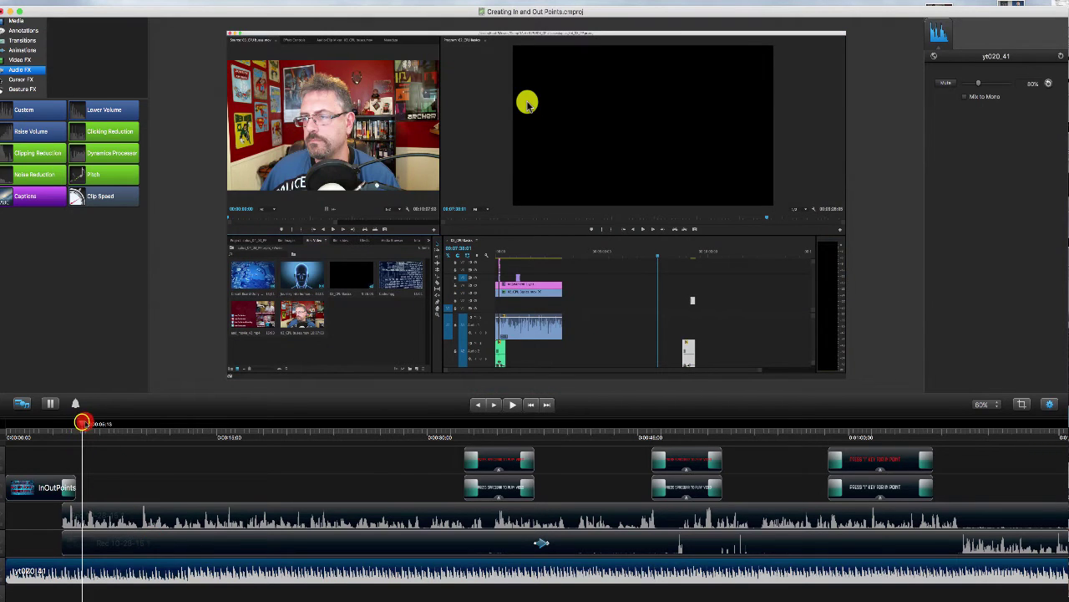
left_click_drag(83, 422, 131, 430)
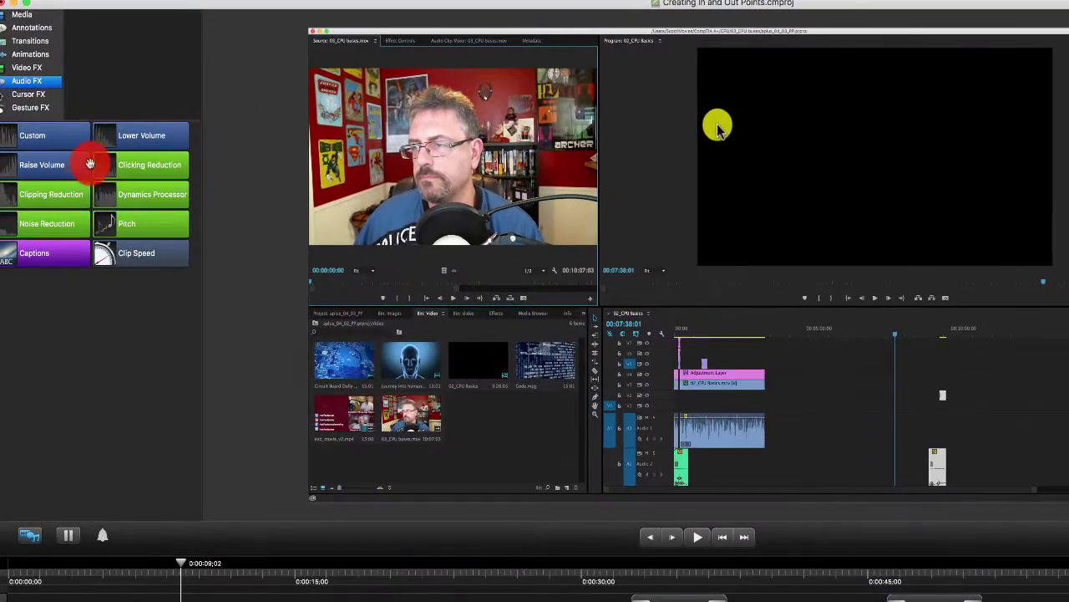
- Add a Custom audio effect to the yt020_41 music clip around the end of the InOutPoints title
left_click(101, 108)
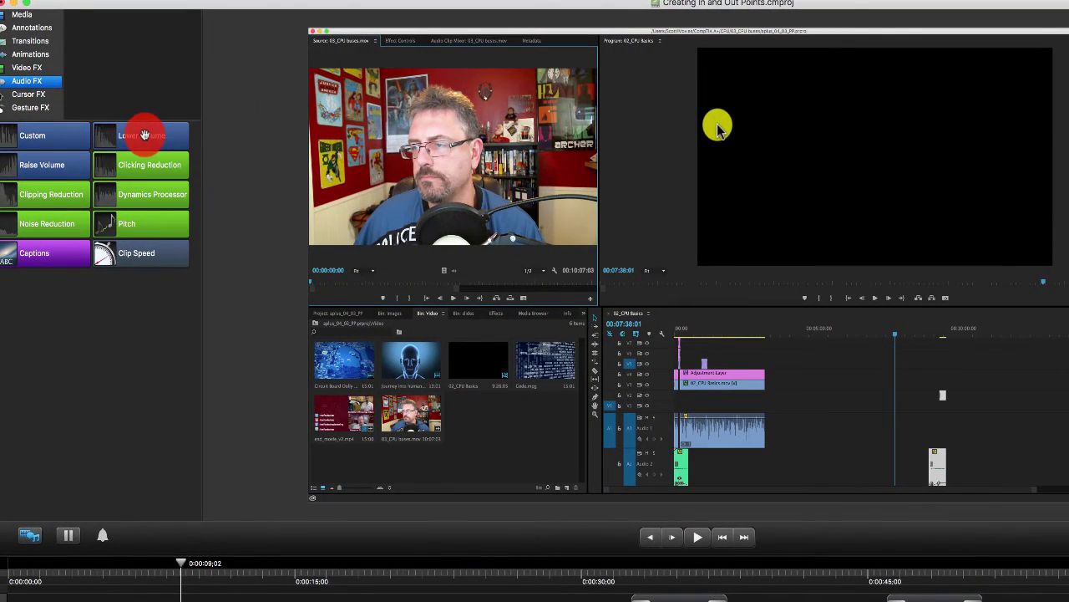
left_click(41, 164)
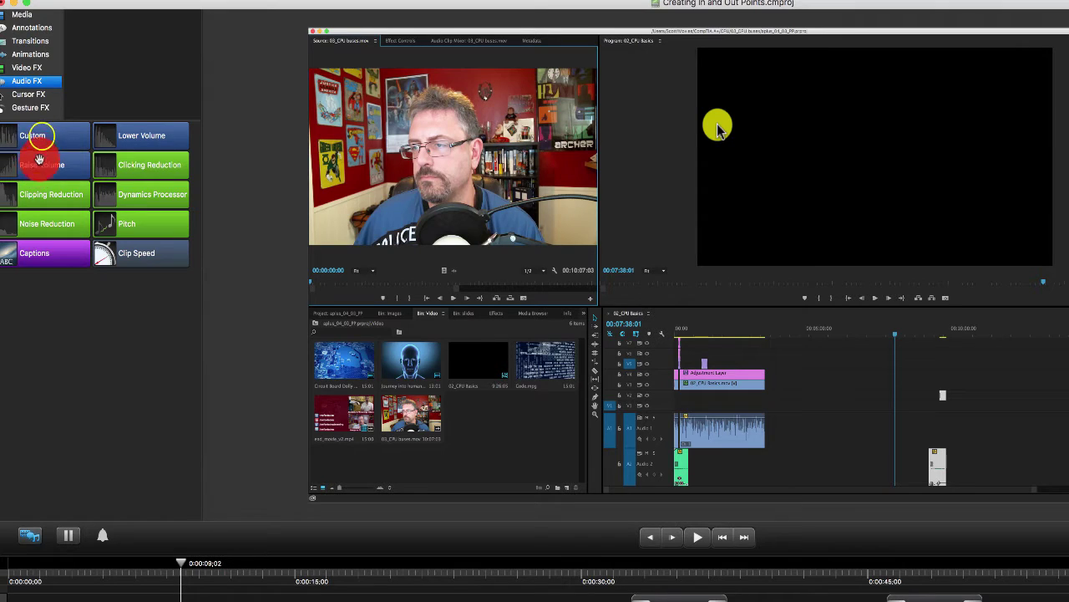
left_click(42, 135)
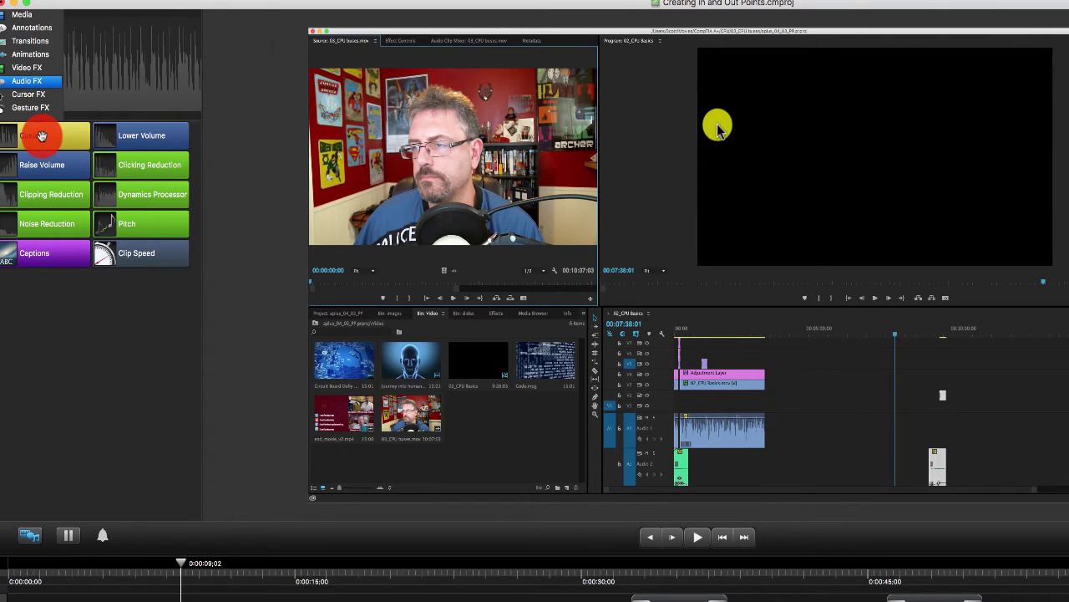
left_click(42, 135)
left_click_drag(41, 136, 64, 601)
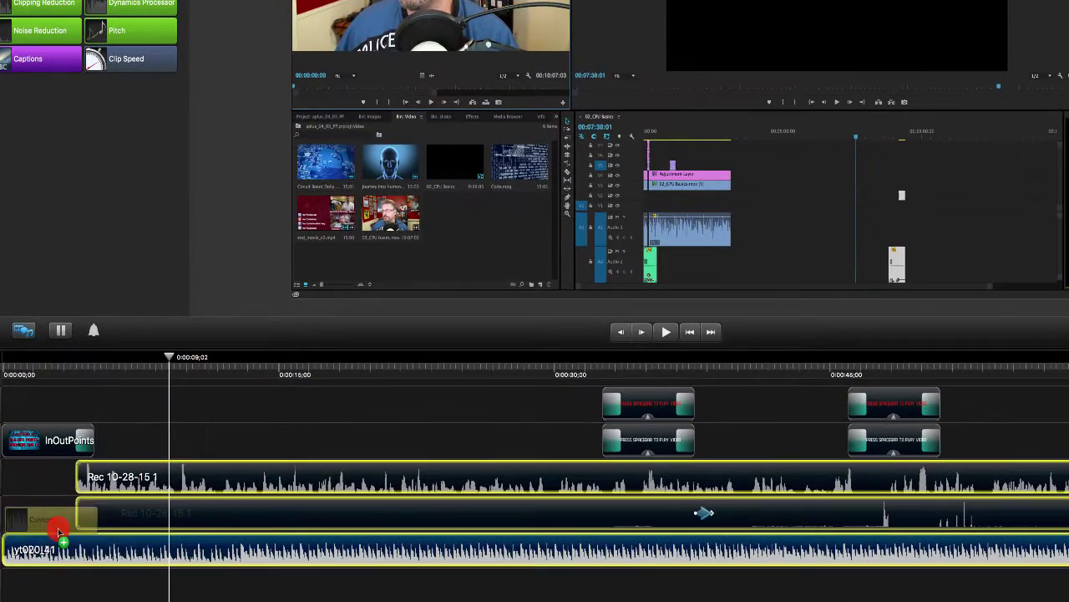
mouse_move(59, 531)
left_mouse_down()
mouse_move(118, 558)
mouse_move(116, 549)
left_mouse_up()
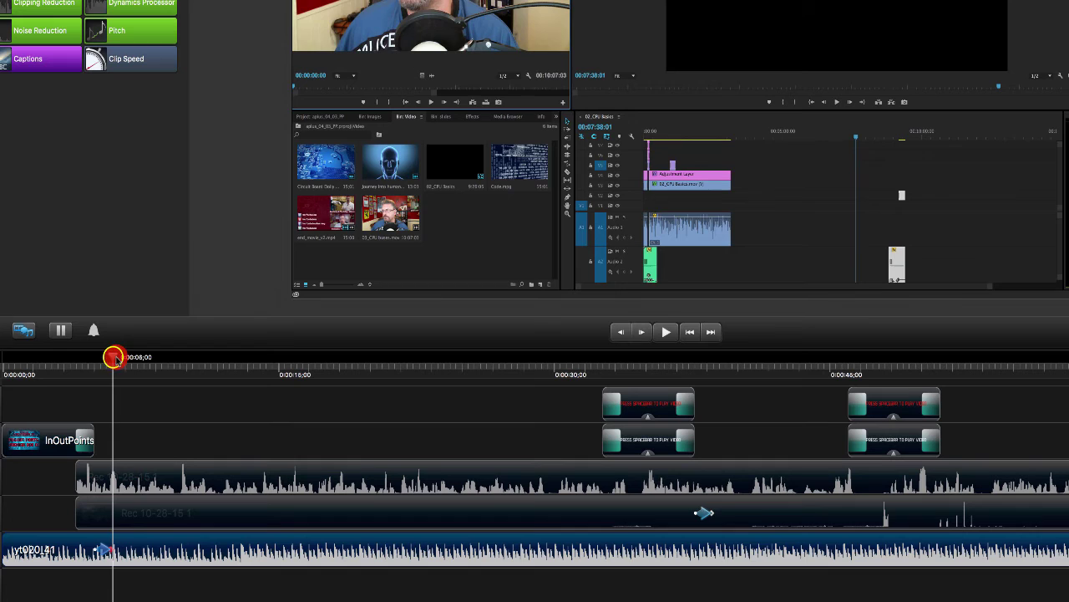
- Move the playhead ahead of the custom audio action, to 0:00:04;04, and set the music volume there to 80%
left_click_drag(112, 356, 81, 363)
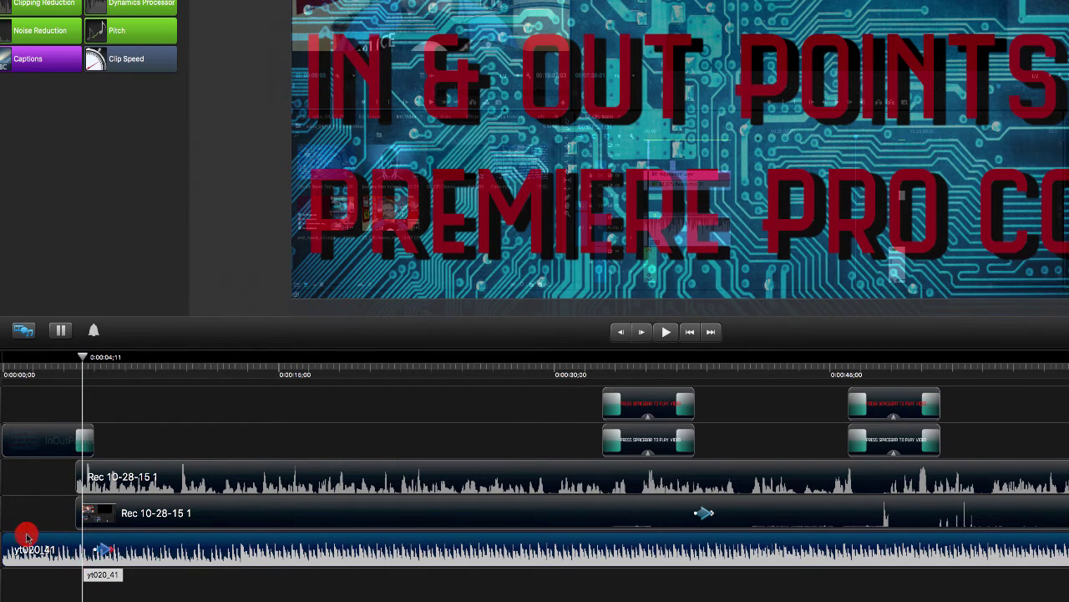
mouse_move(83, 357)
left_mouse_down()
mouse_move(134, 357)
mouse_move(73, 371)
left_mouse_up()
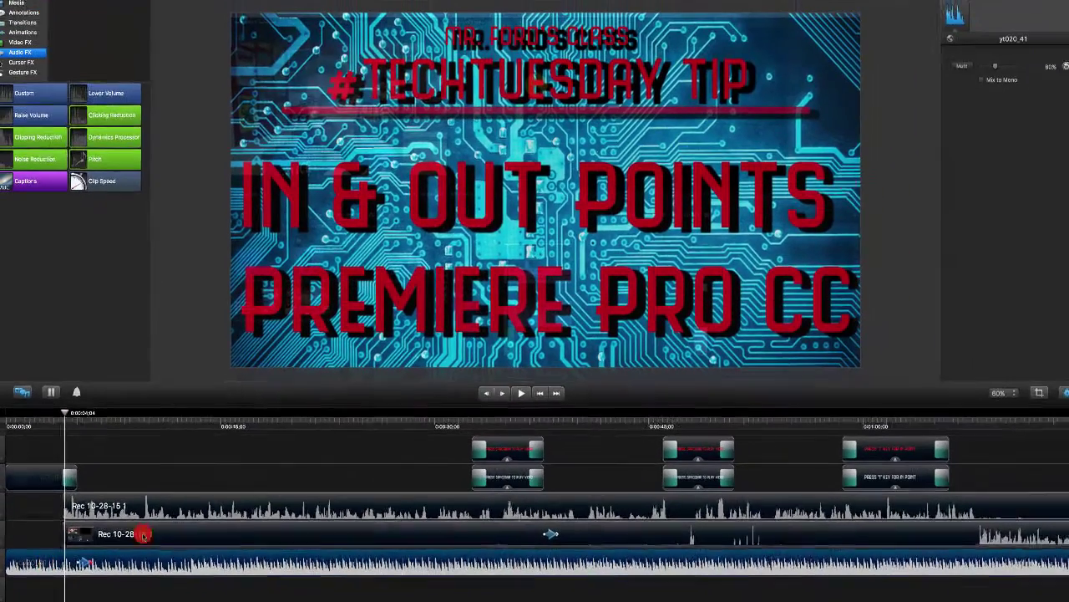
left_click(1032, 71)
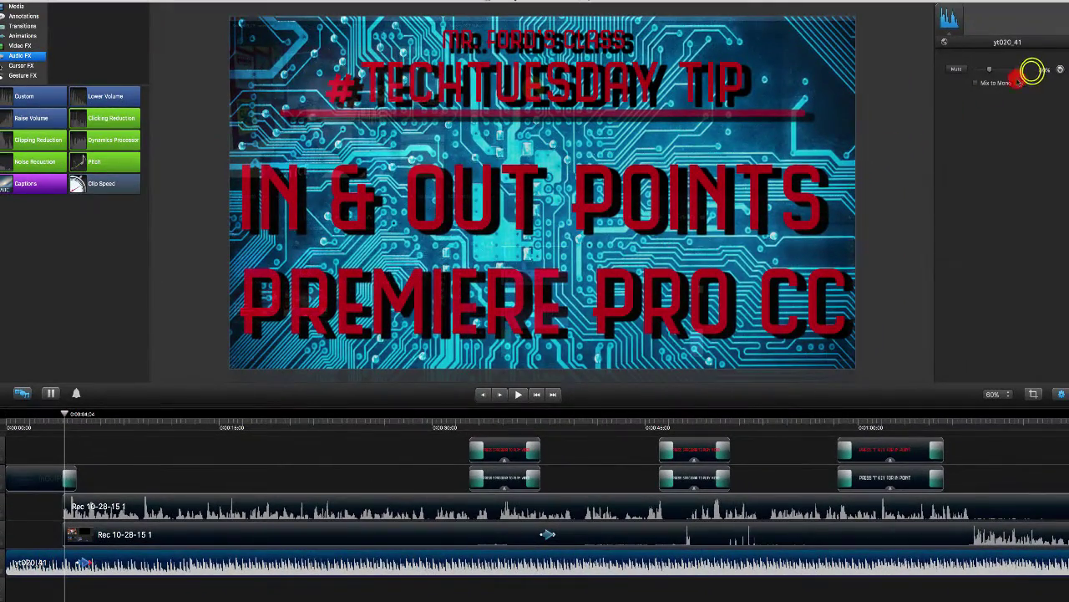
left_click_drag(1033, 71, 1055, 67)
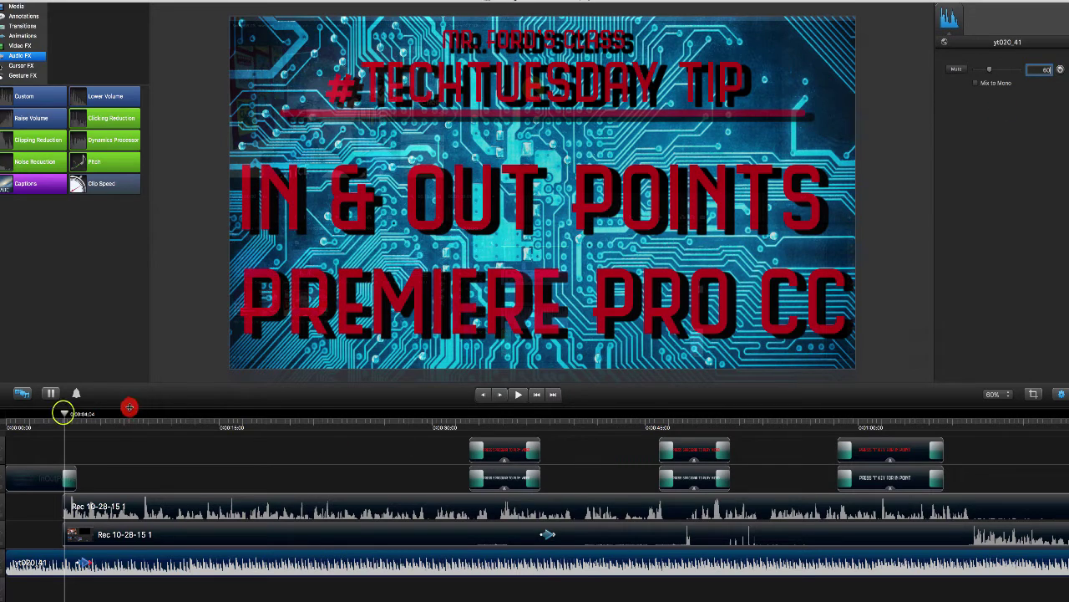
- Lower the yt020_41 music volume after the custom audio action, with the playhead at 0:00:06;27
left_click(65, 413)
left_click_drag(64, 413, 104, 413)
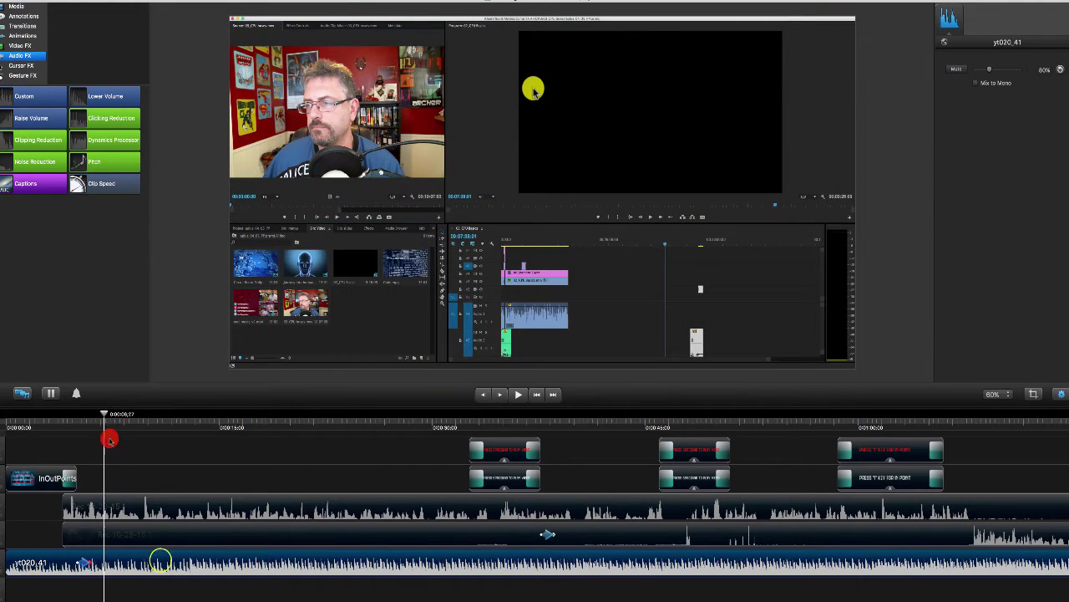
left_click(161, 560)
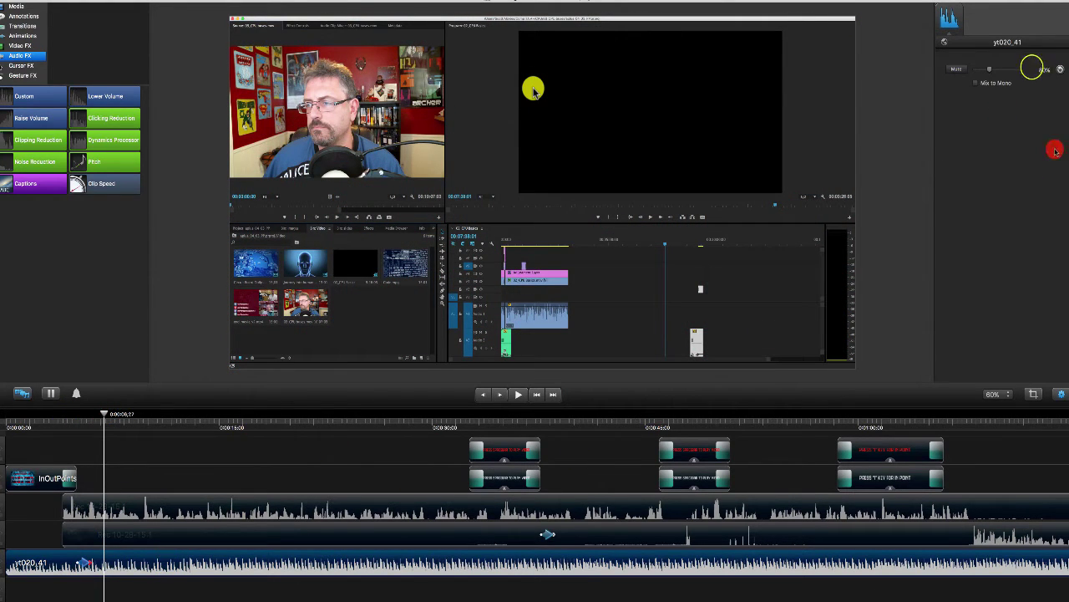
left_click(1033, 68)
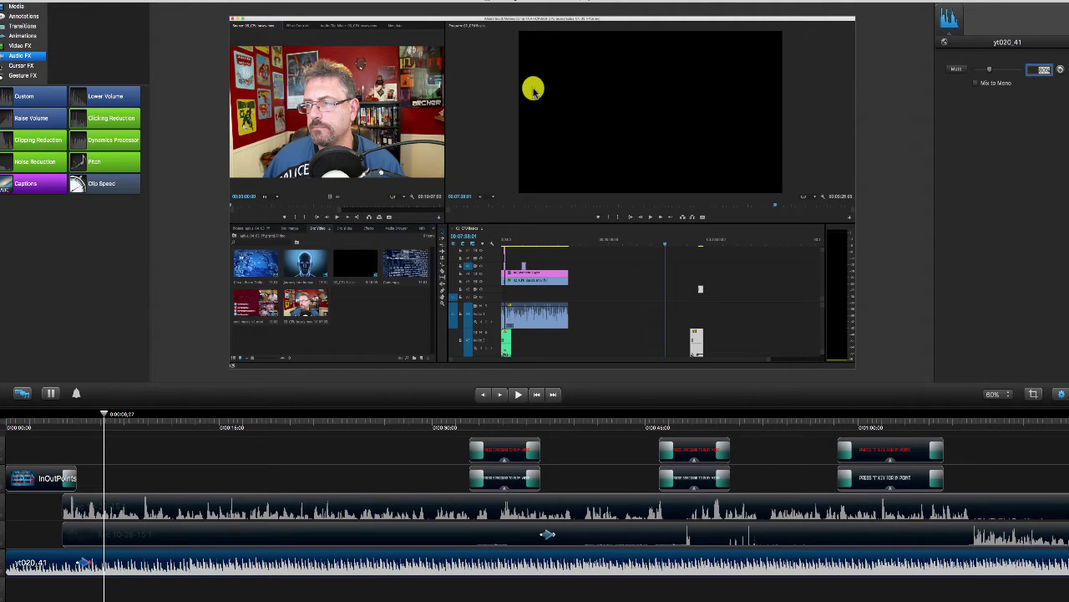
left_click(329, 566)
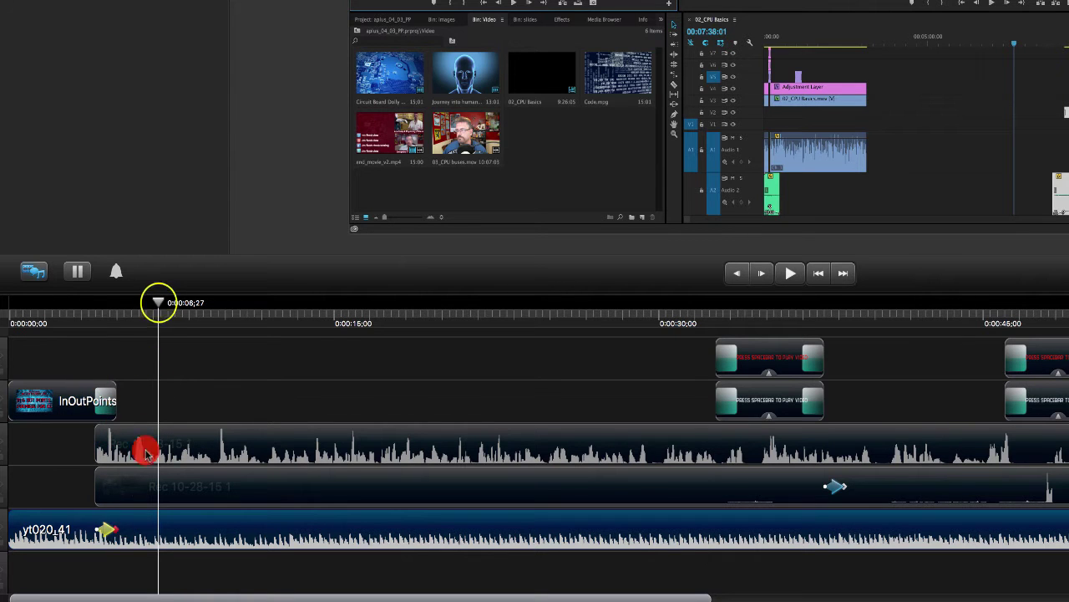
- Play the timeline from the start past the custom audio action to check the music's volume drop
left_click_drag(158, 303, 12, 306)
key("space")
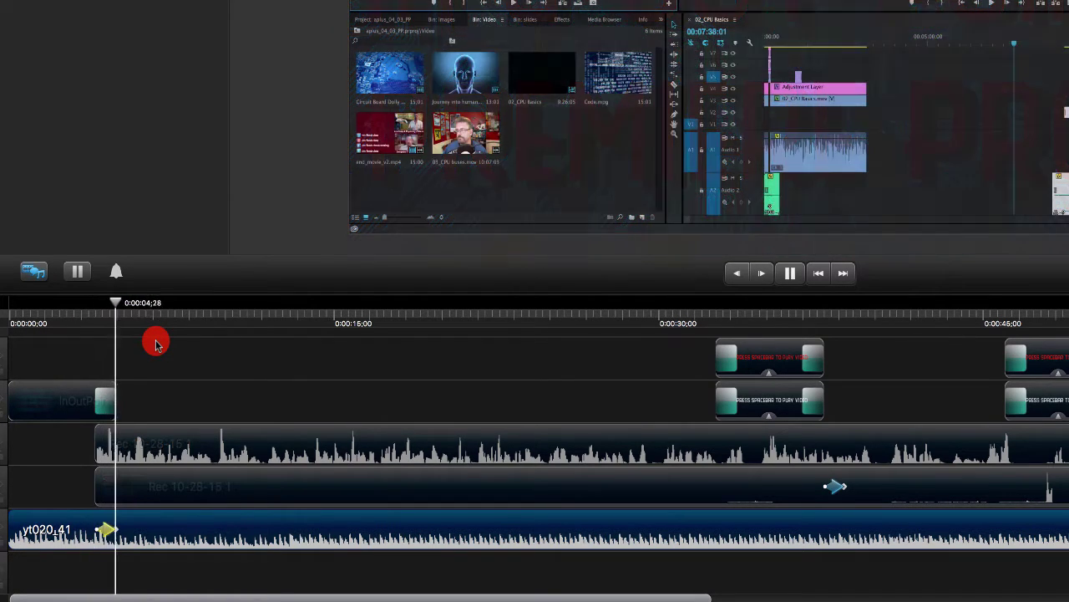
key("space")
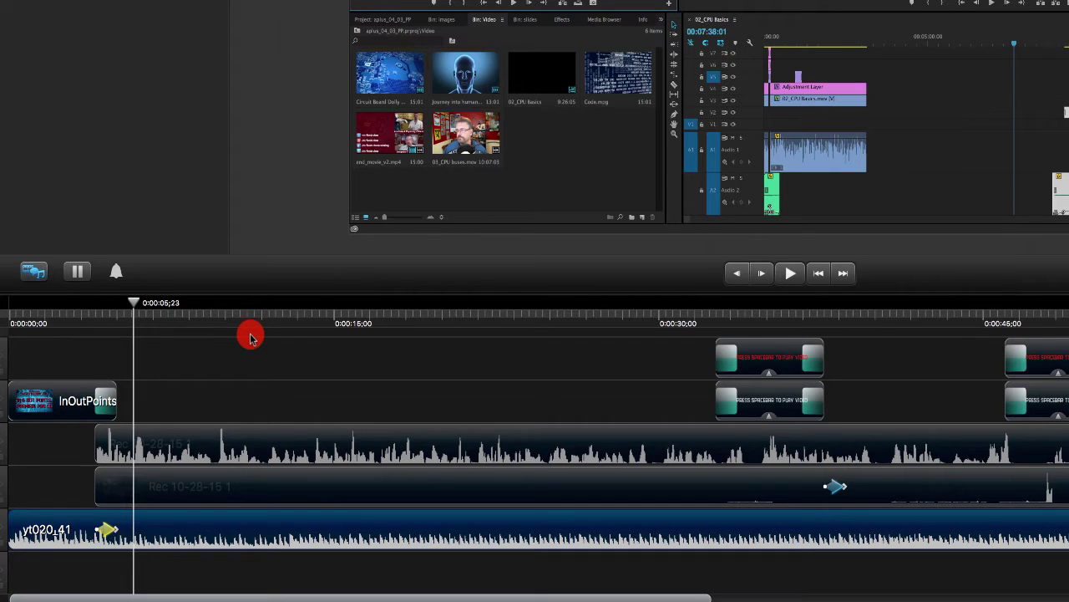
- Check the lowered music under the narration, and add a second Custom audio effect to the yt020_41 clip at about 0:00:17
key("space")
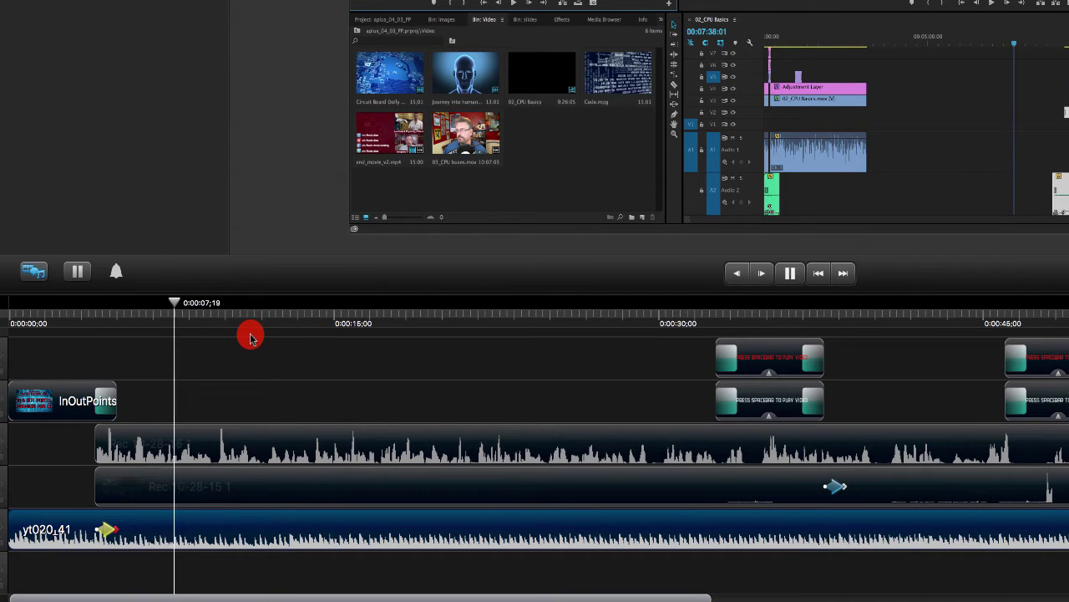
key("space")
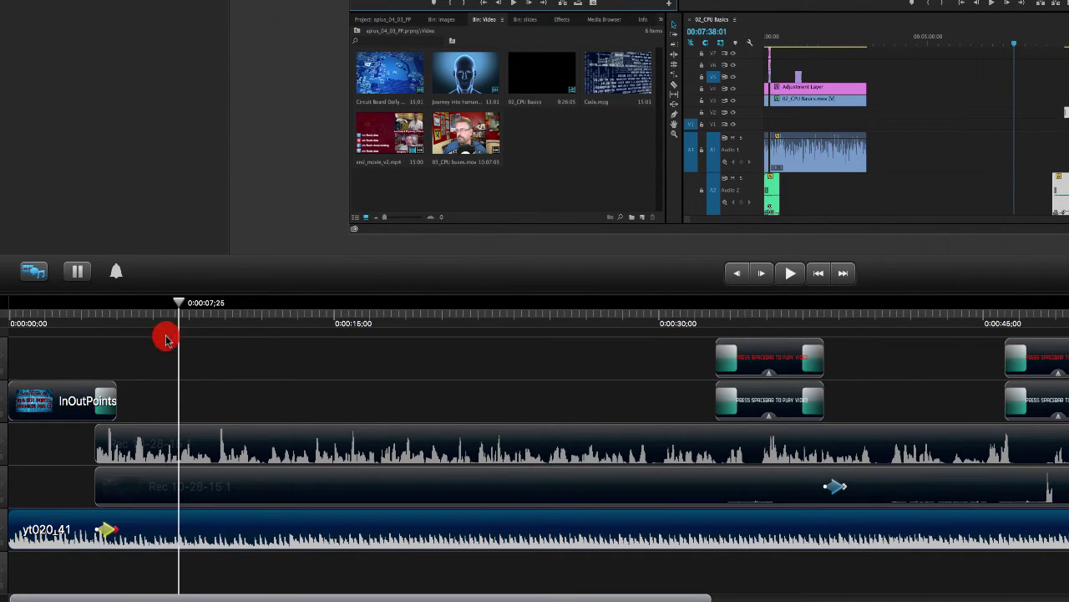
left_click(179, 295)
left_click_drag(178, 301, 248, 299)
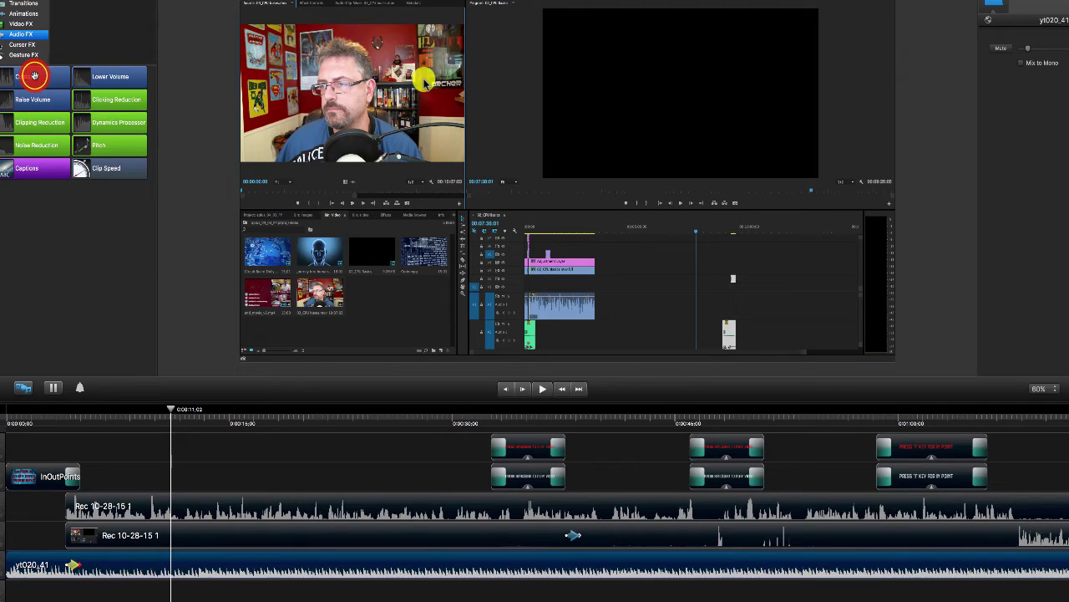
left_click_drag(34, 76, 281, 569)
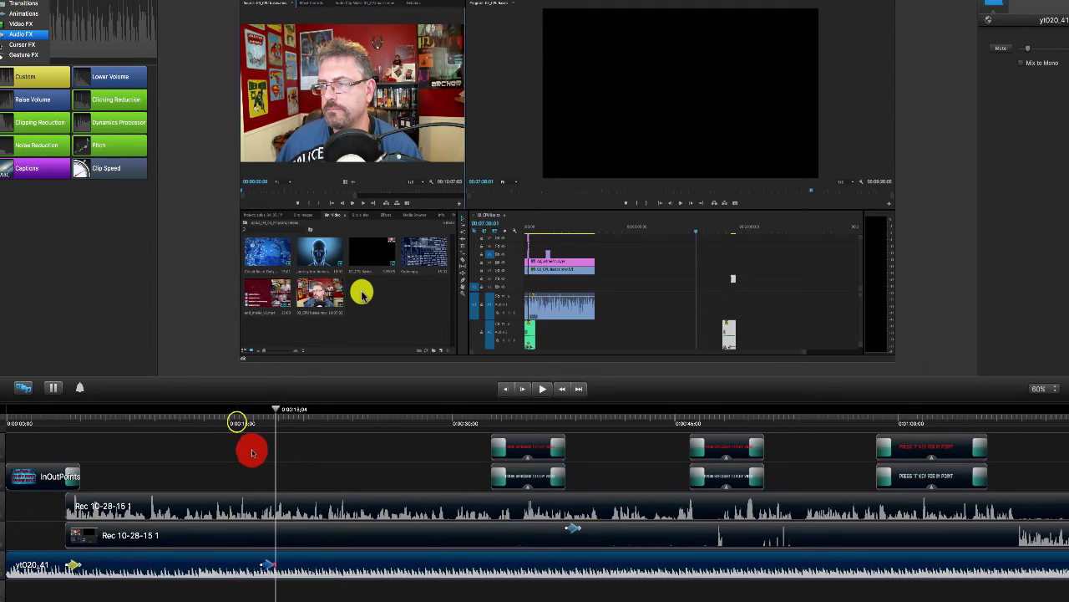
- Move the playhead past the second custom audio action, to 0:00:20;09, and lower the yt020_41 music volume there to silence
left_click(237, 423)
left_click(194, 570)
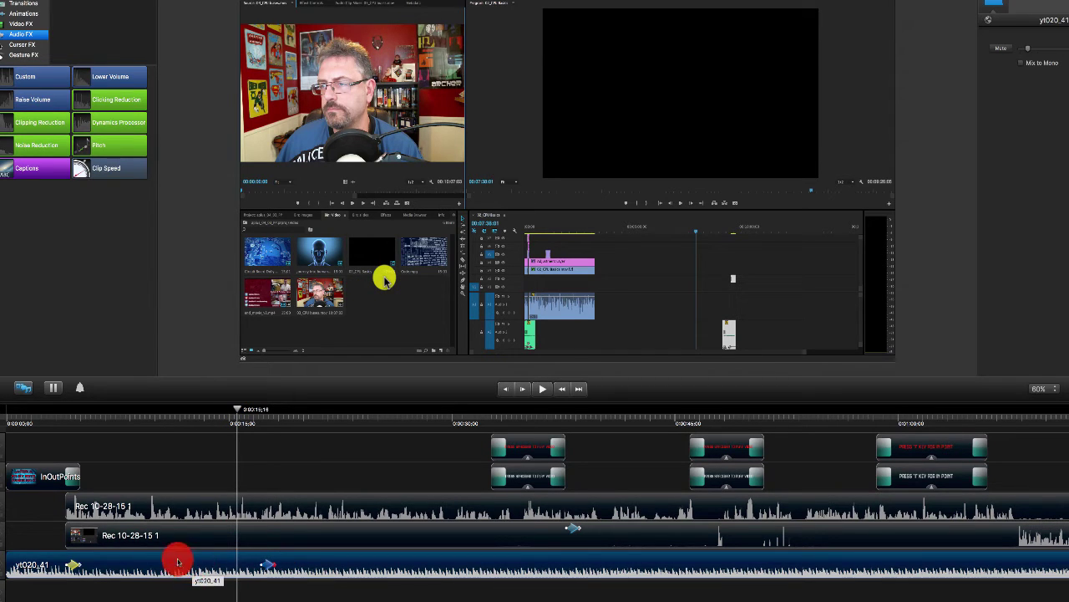
left_click(299, 420)
left_click_drag(301, 416, 307, 415)
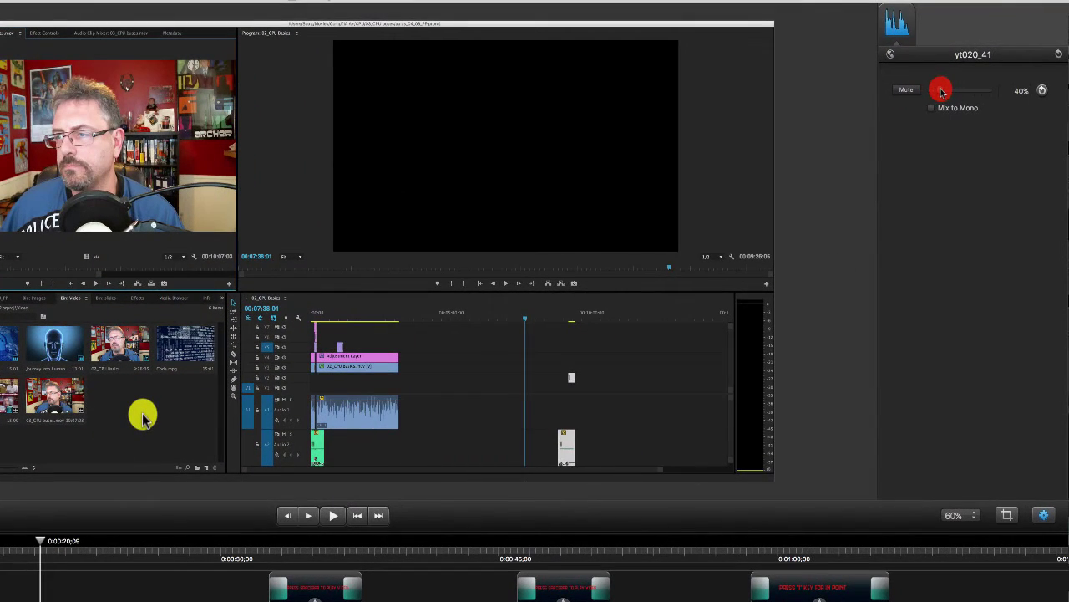
left_click_drag(941, 91, 936, 93)
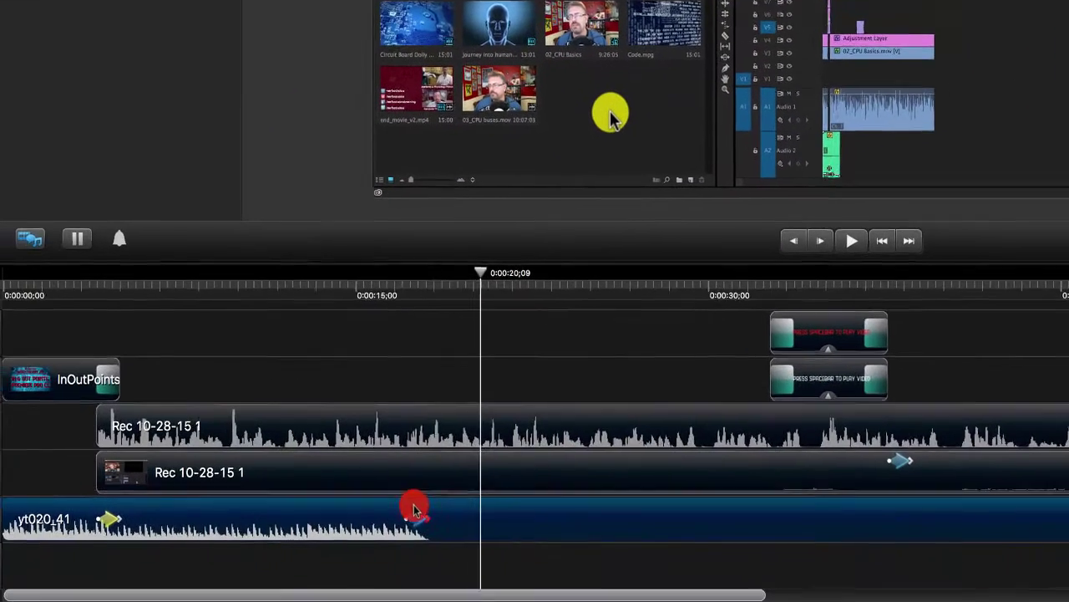
- Play the timeline from 0:00:16;13 across the second custom audio action to check how the music fades out
left_click(0, 547)
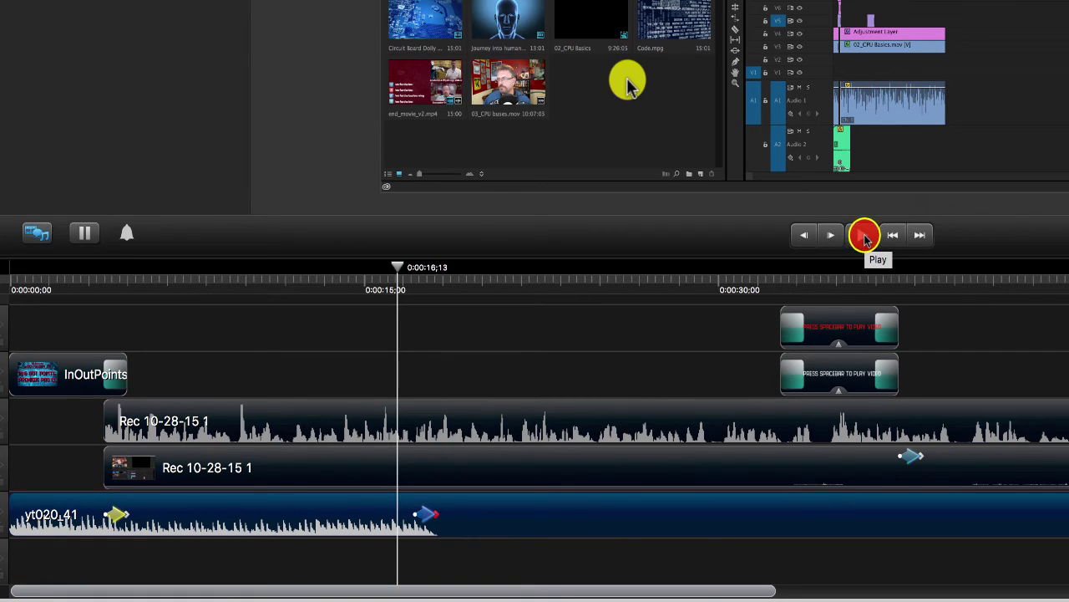
left_click(865, 237)
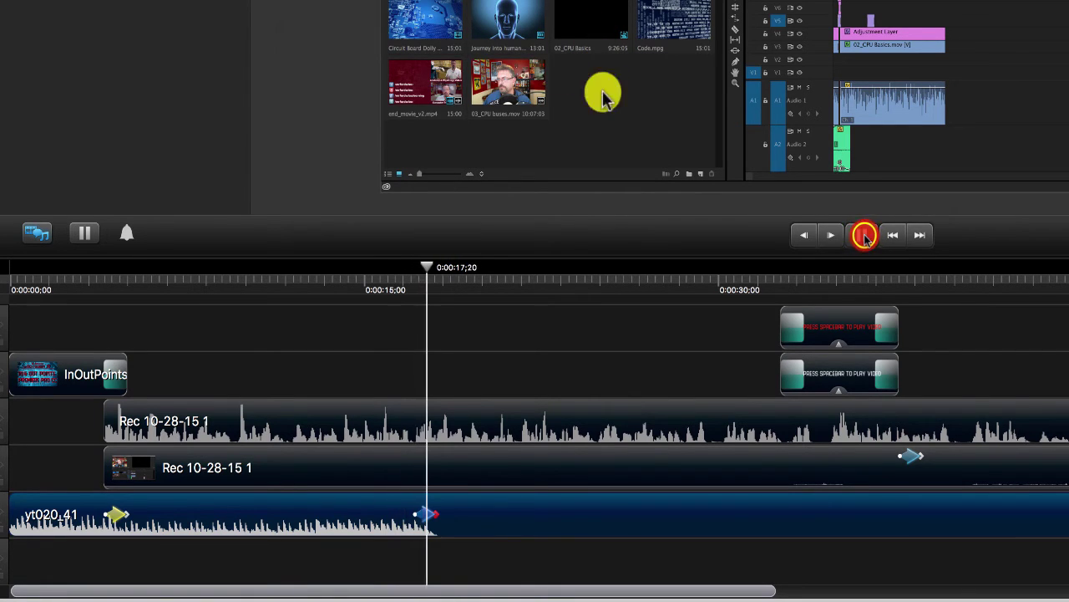
left_click(864, 236)
- Lengthen the second custom audio action on the yt020_41 clip by moving its start back to 0:00:09;00
left_click(426, 509)
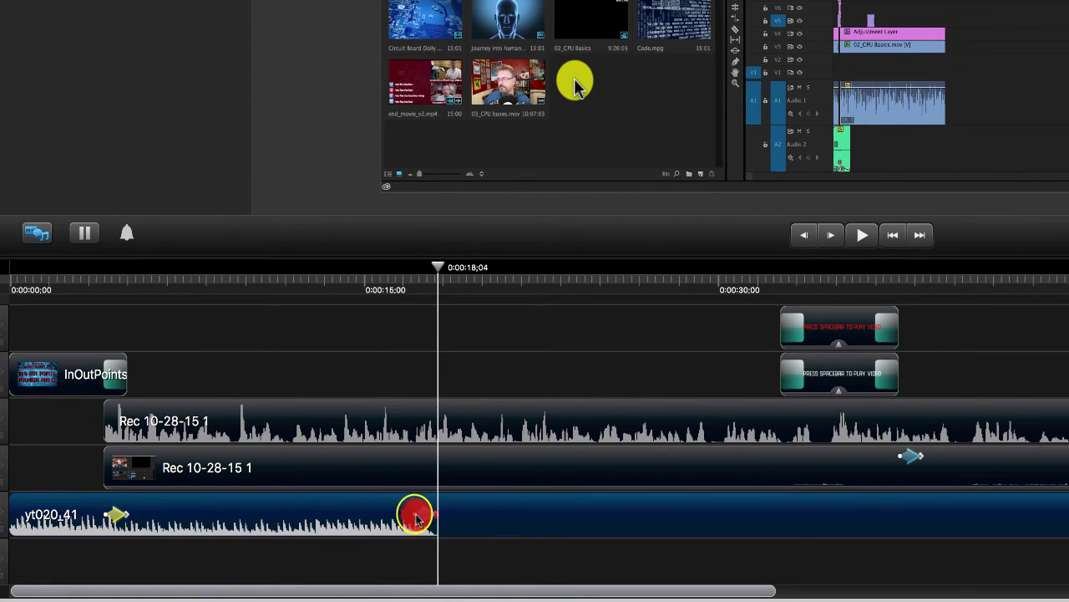
left_click(415, 514)
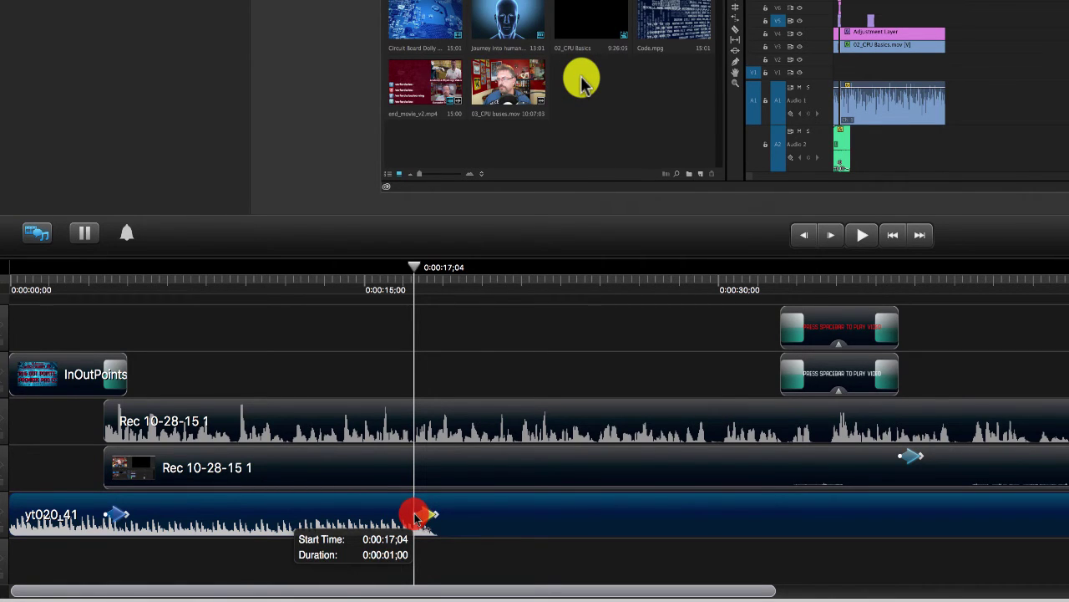
left_click_drag(416, 518, 221, 514)
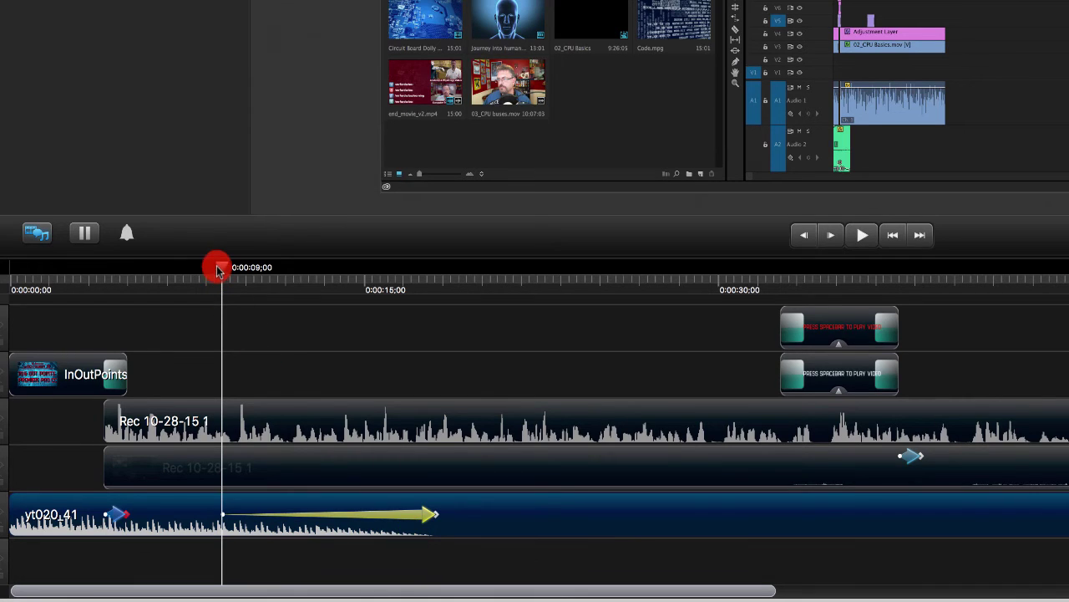
- Play the timeline from 0:00:08;06 into the lengthened audio action to check the gradual music fade
left_click_drag(217, 269, 205, 272)
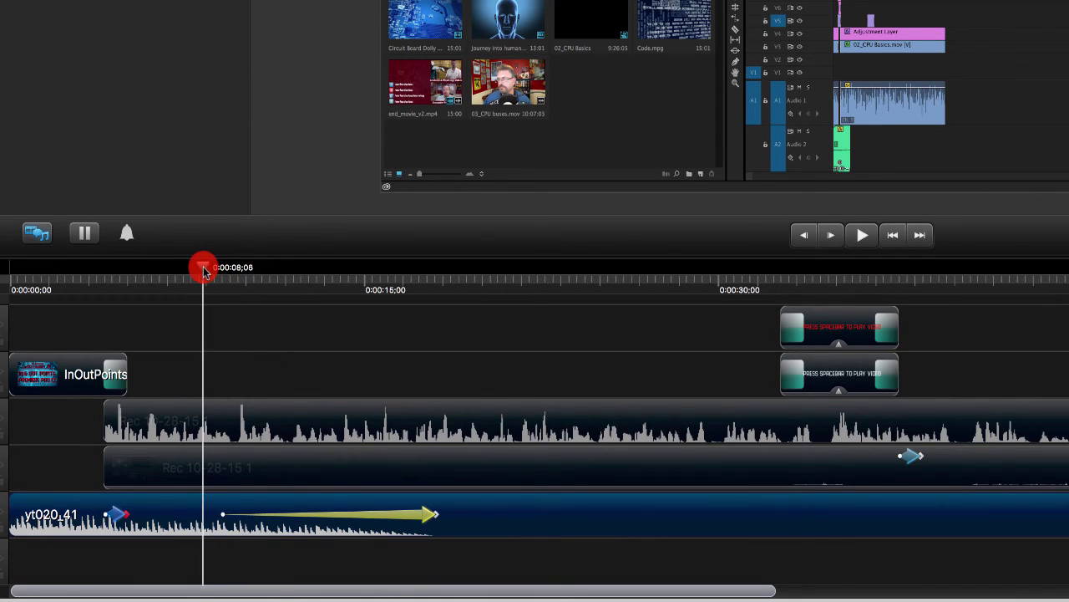
key("space")
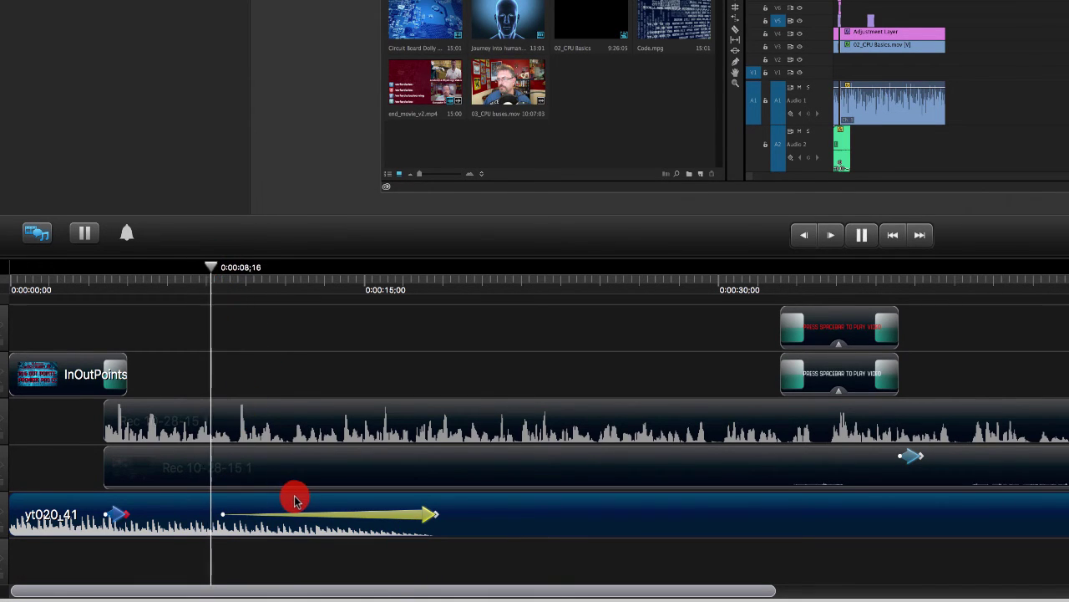
key("space")
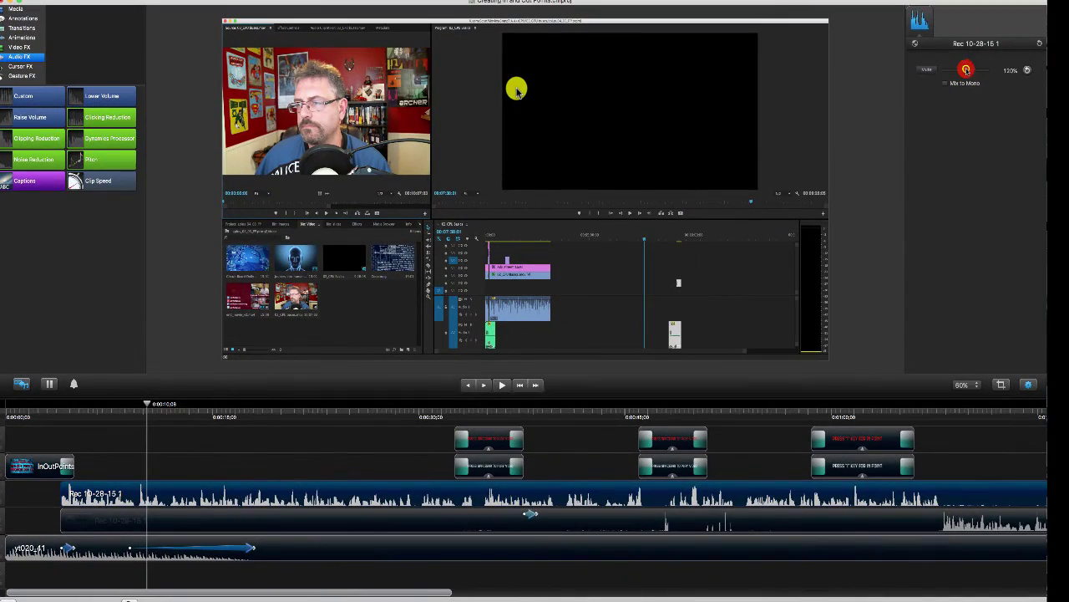
- Set the volume of the Rec 10-28-15 1 narration audio clip to 0%
left_click_drag(966, 69, 932, 71)
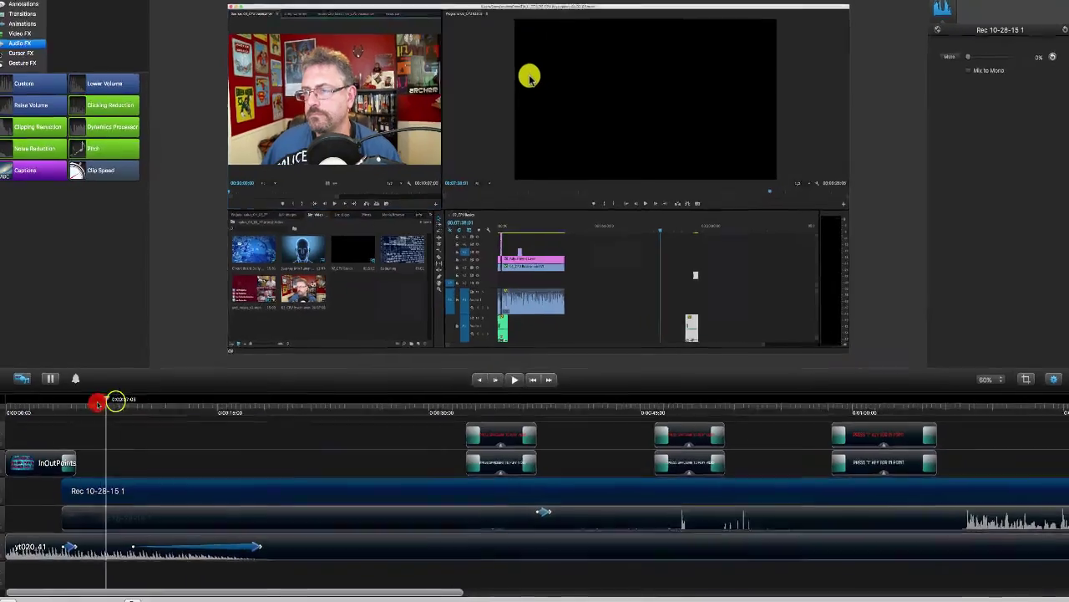